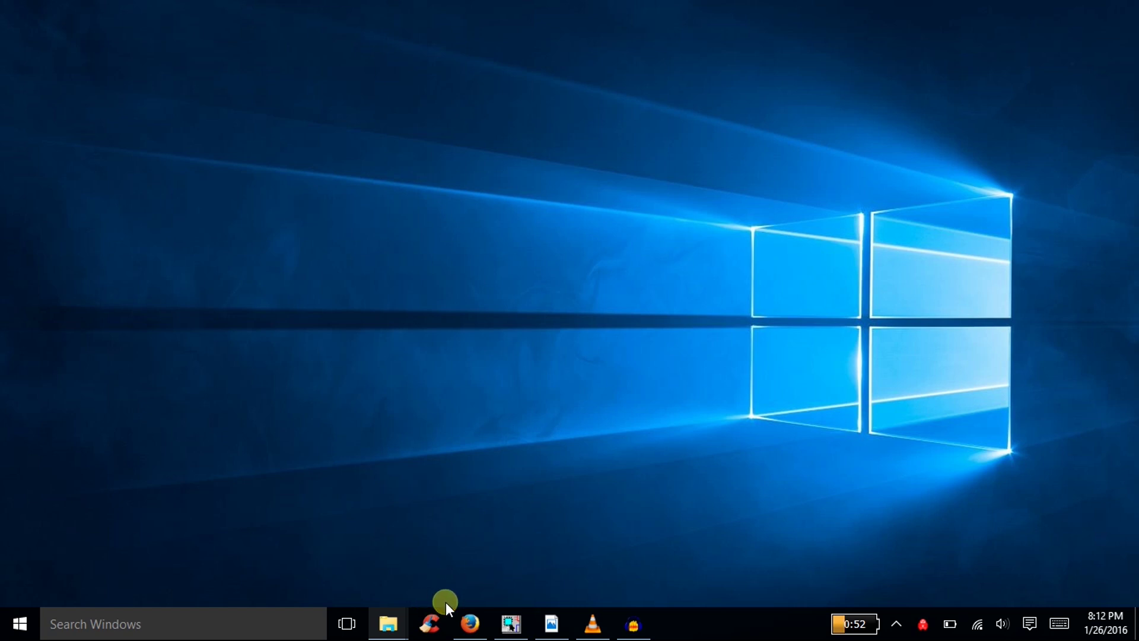
Step: Bring back the SourceForge aaxtomp3 project page and highlight its URL and title
click(470, 622)
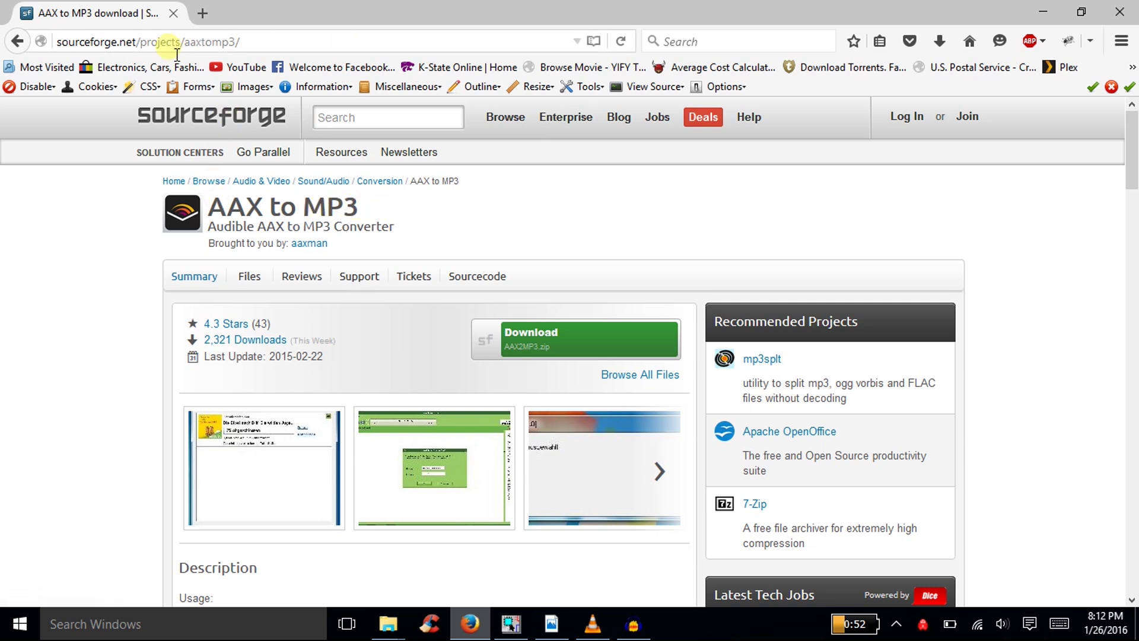
click(132, 42)
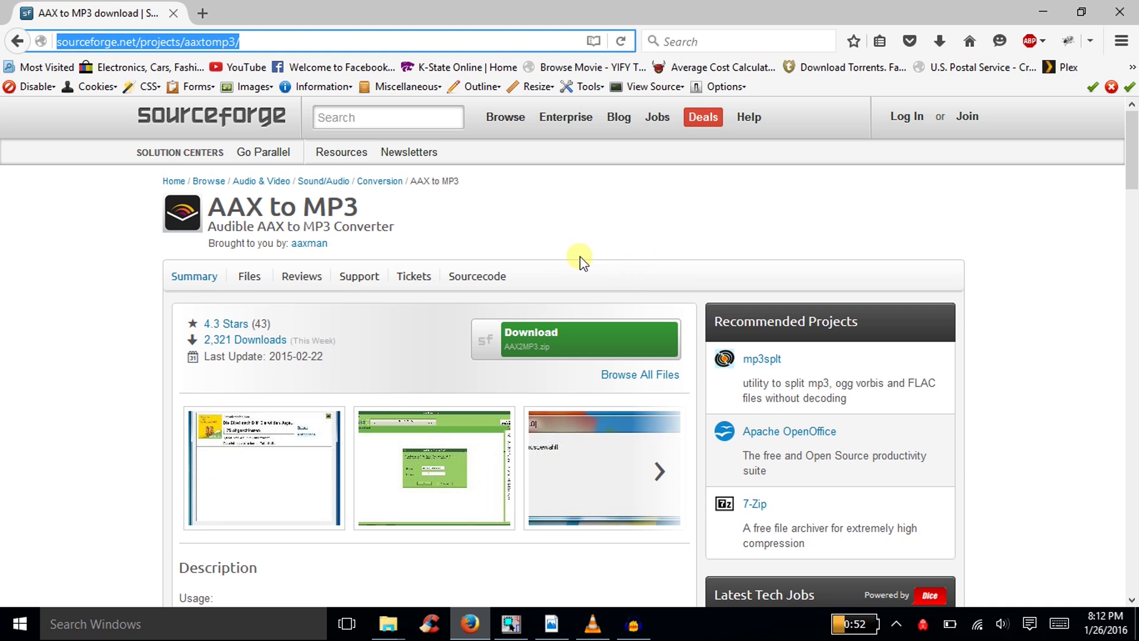
drag(361, 208, 214, 219)
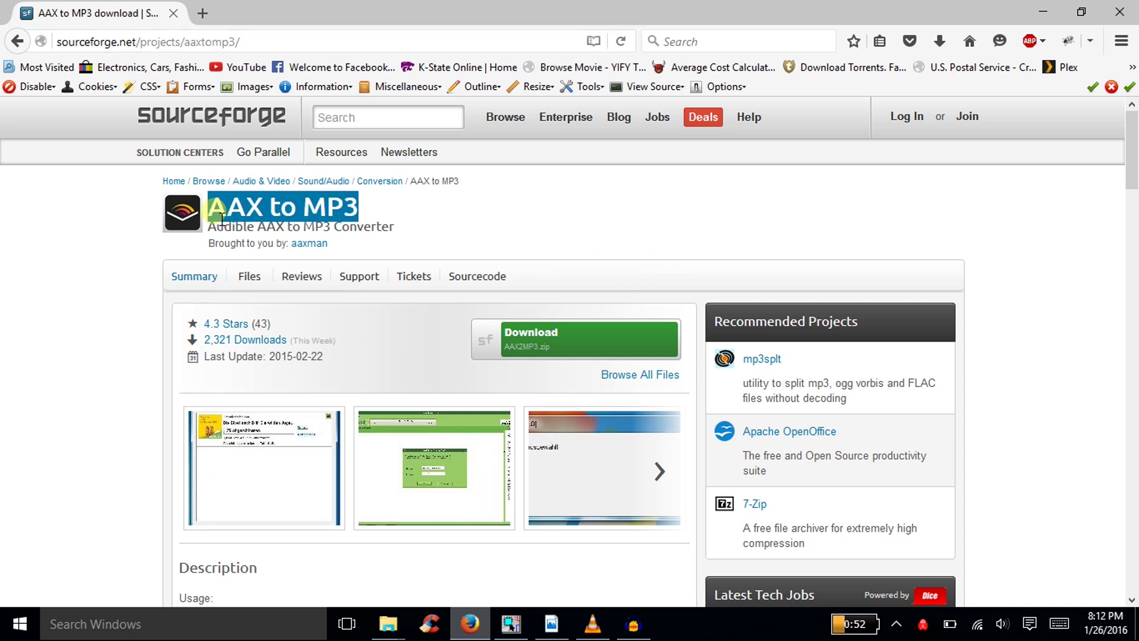
Step: Launch AaxToMp3GUI.exe from the AAX2MP3 folder, centre its window, and hide Explorer
click(1042, 11)
mouse_move(388, 623)
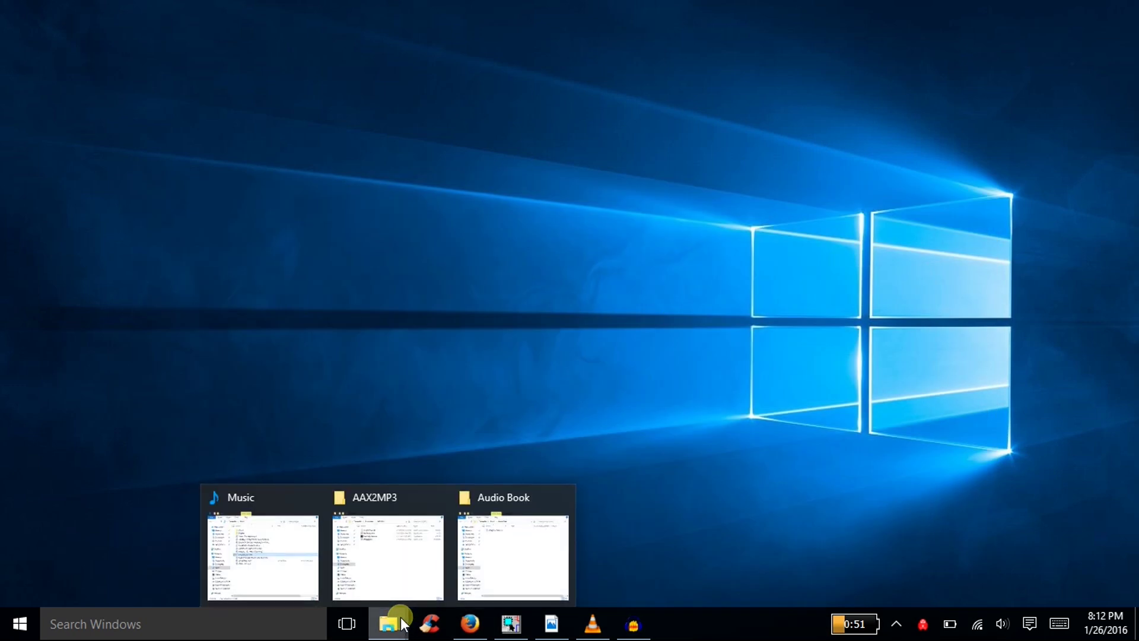
click(410, 560)
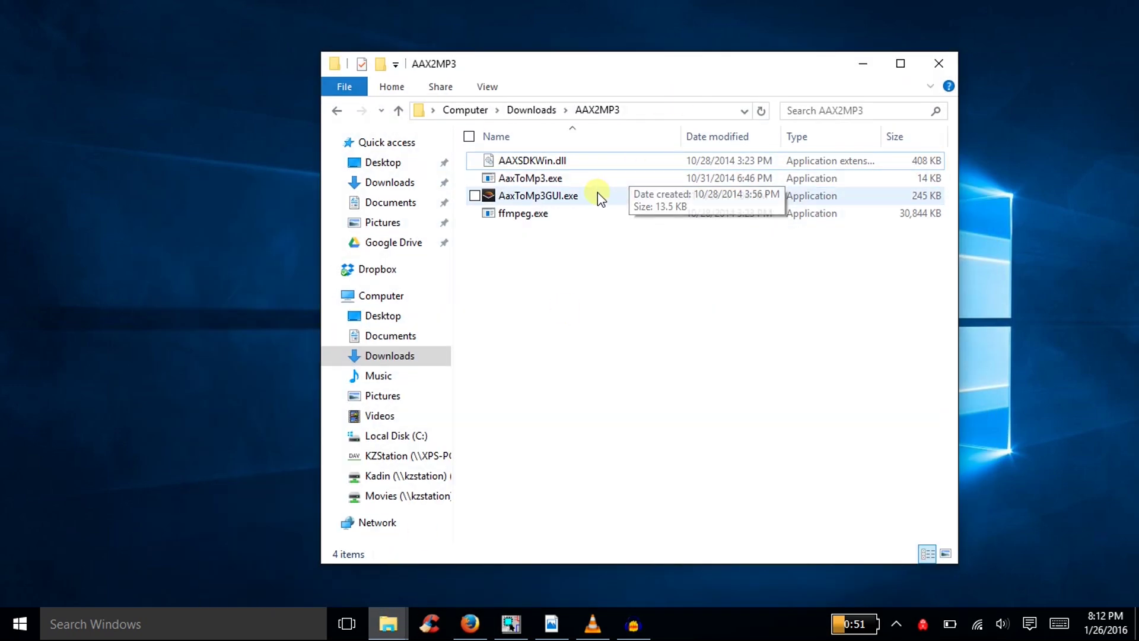
click(554, 202)
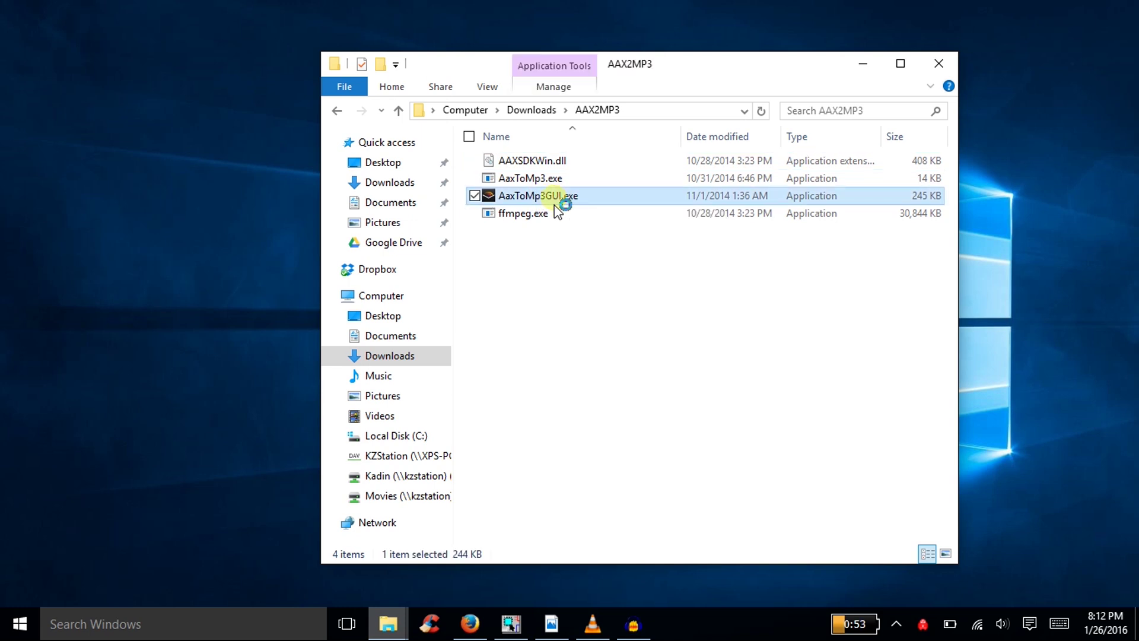
double_click(554, 202)
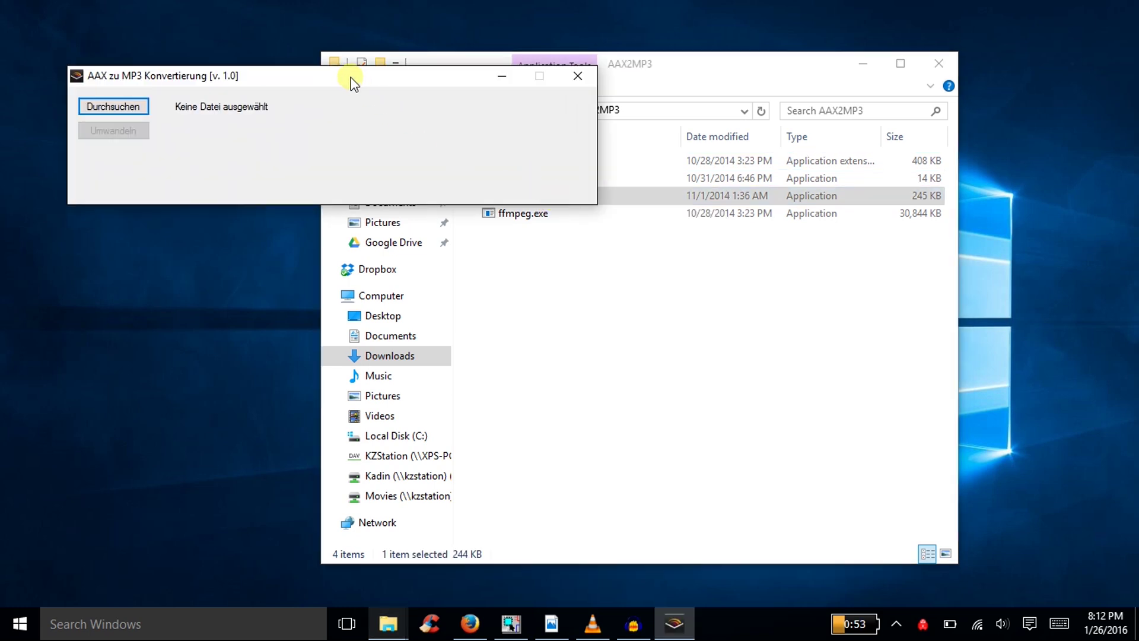
drag(350, 77, 624, 224)
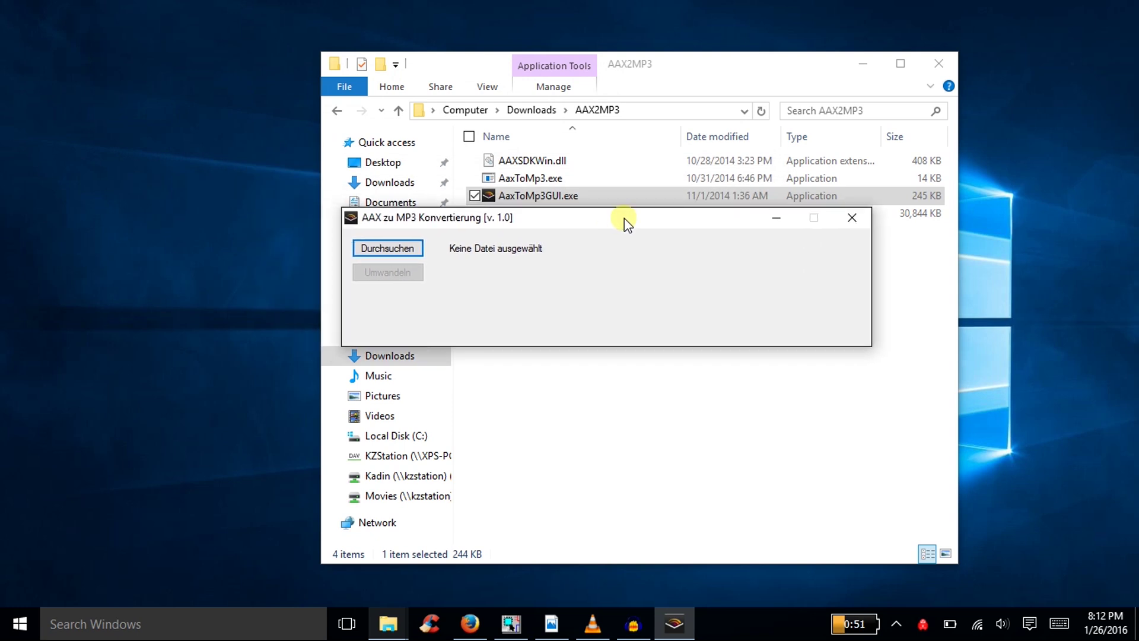
mouse_move(602, 223)
mouse_down()
mouse_move(578, 227)
mouse_move(706, 320)
mouse_move(682, 268)
mouse_move(641, 254)
mouse_move(532, 333)
mouse_move(530, 351)
mouse_move(604, 211)
mouse_up()
click(862, 63)
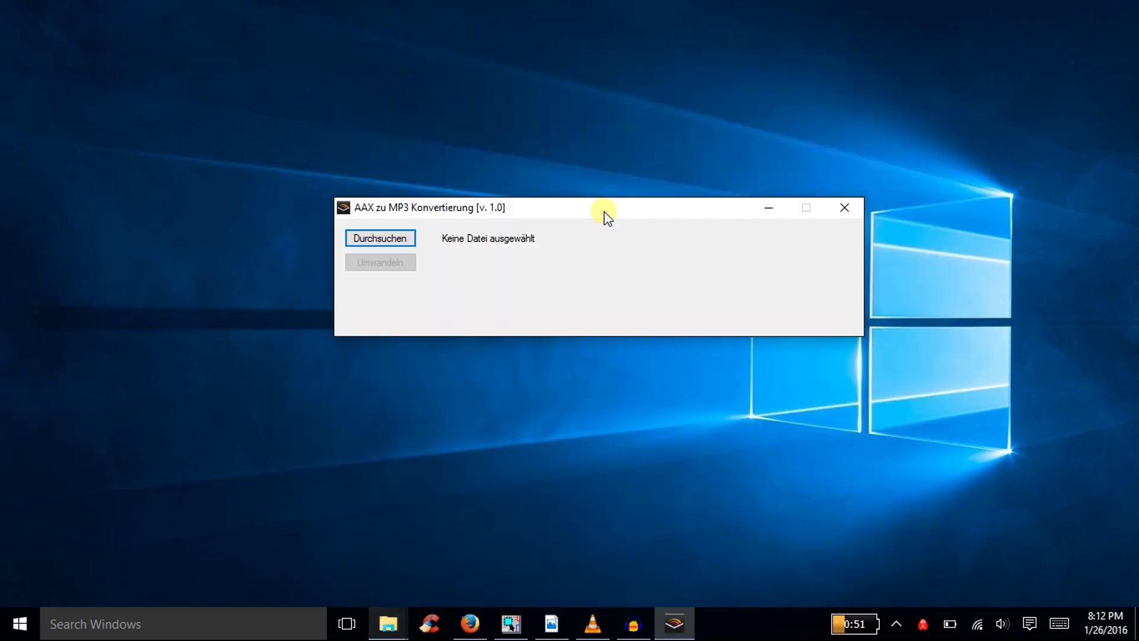
Step: Browse to Music > Audio Book, list all files with *, and load Integrity_mp33.aa
click(389, 239)
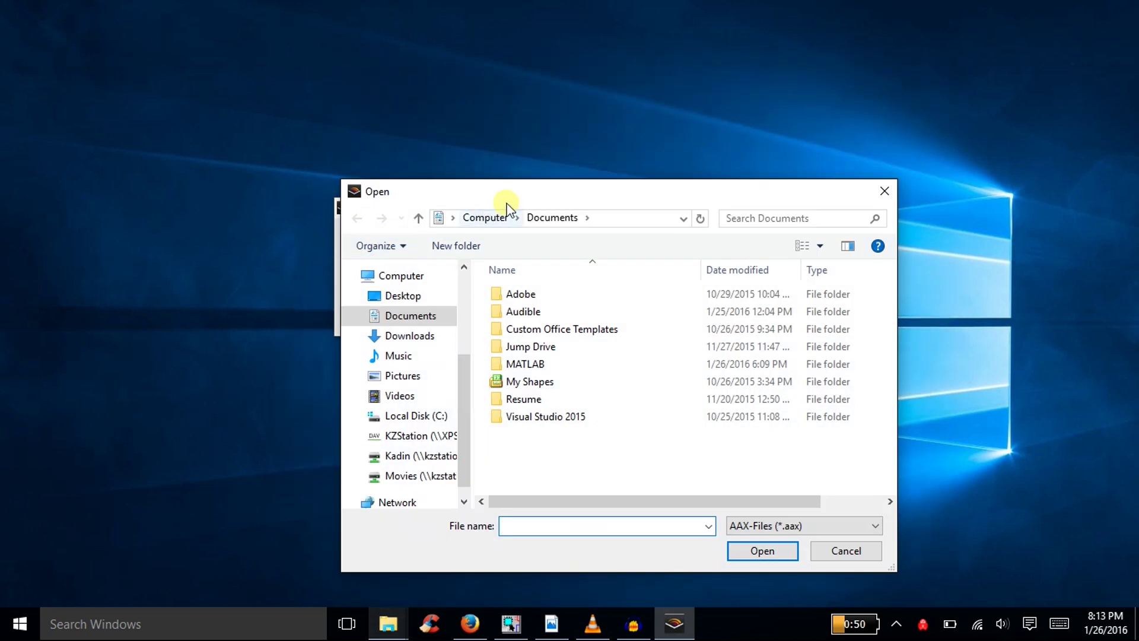
drag(507, 201, 613, 151)
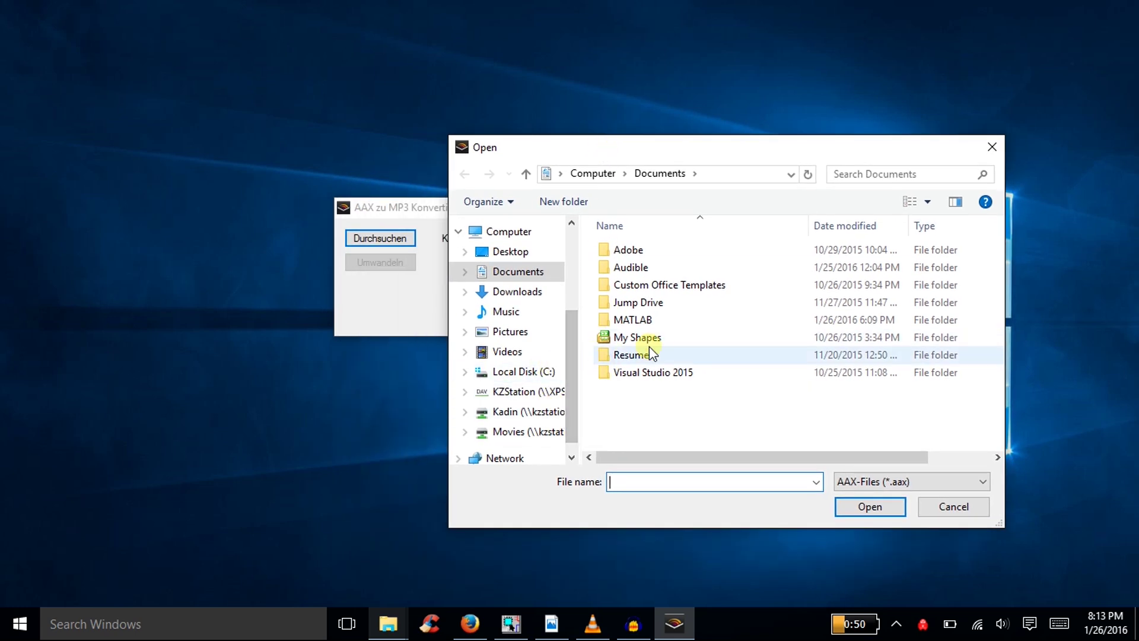
click(506, 311)
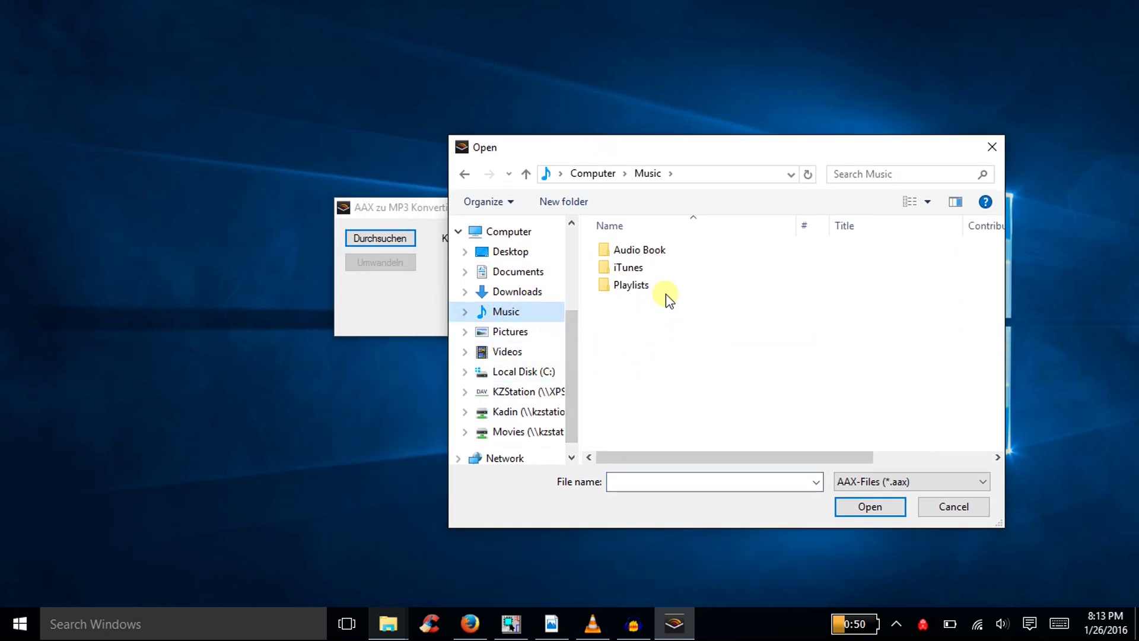
double_click(674, 259)
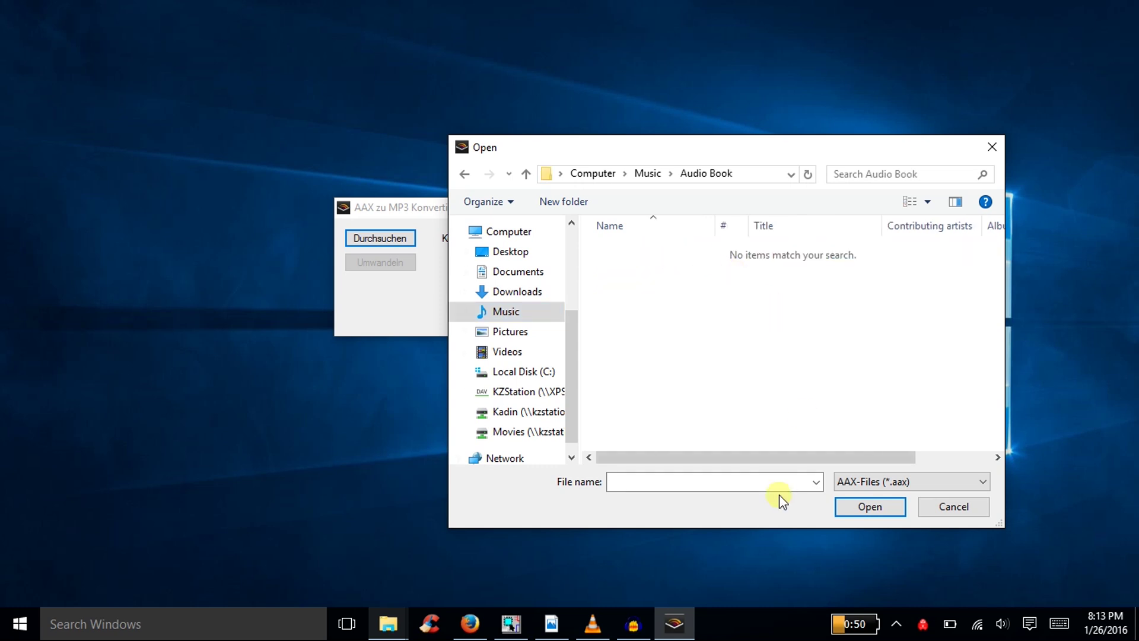
click(881, 481)
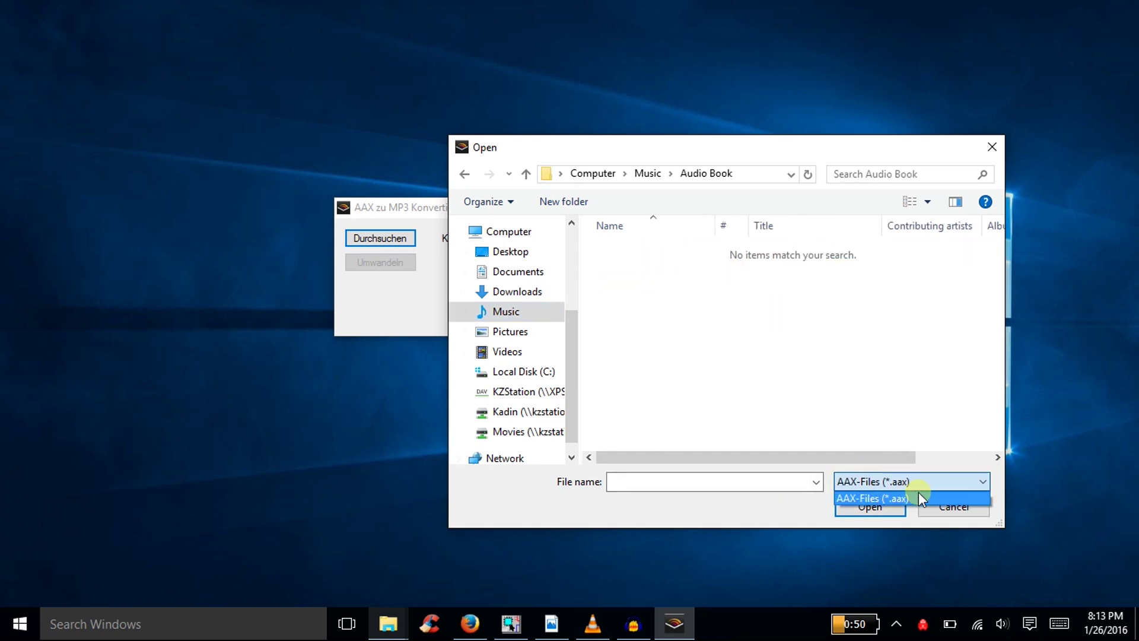
click(756, 481)
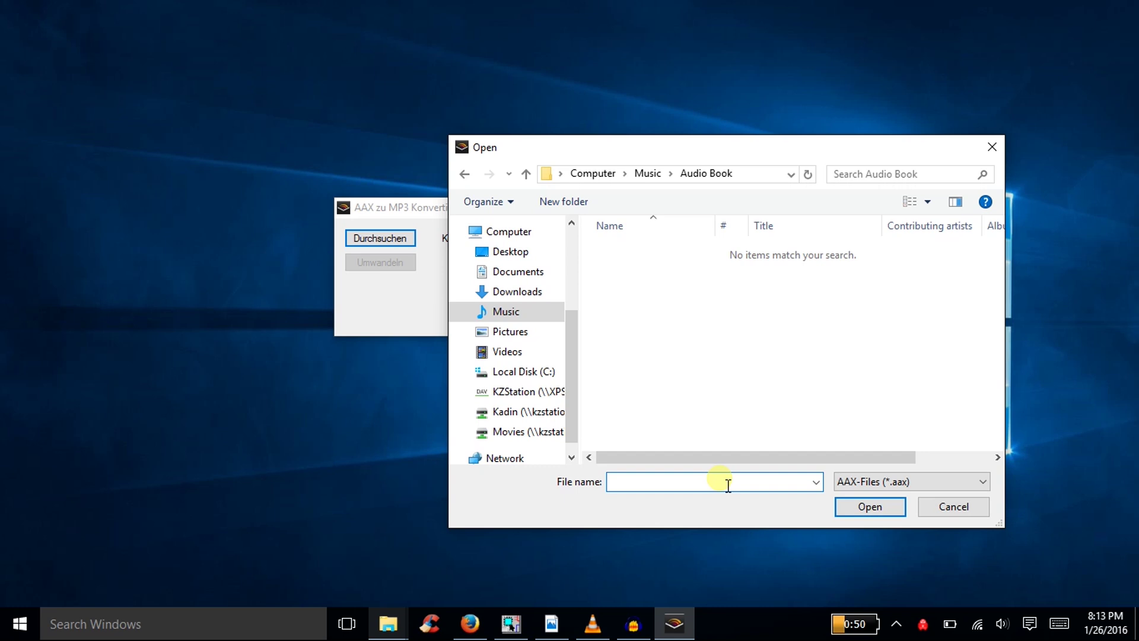
text(*)
key(Return)
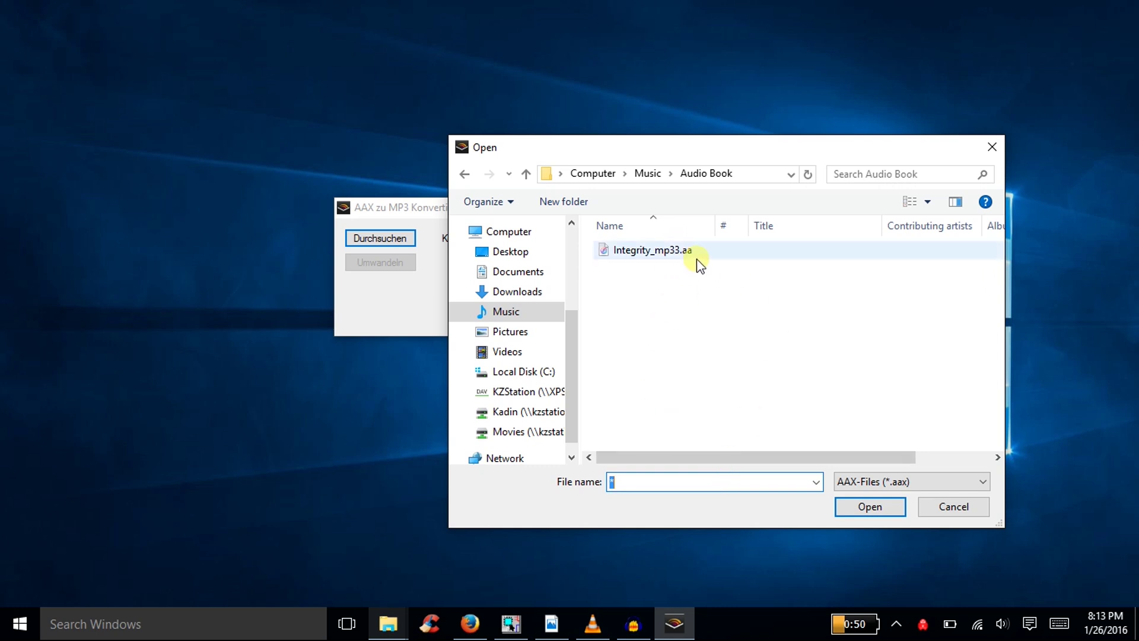
click(679, 254)
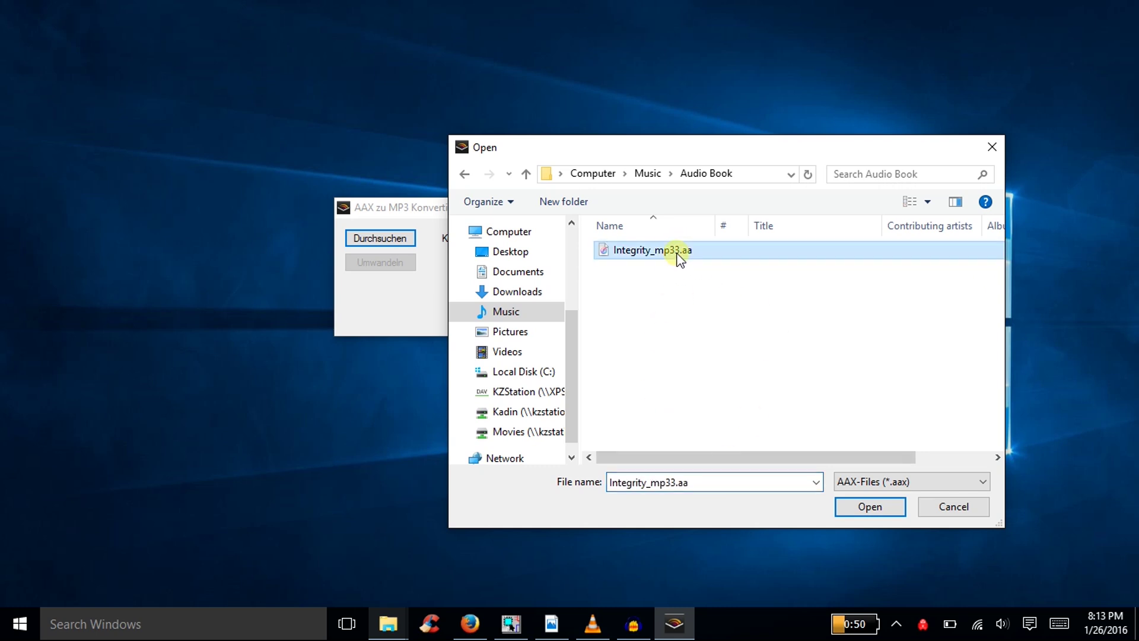
click(870, 506)
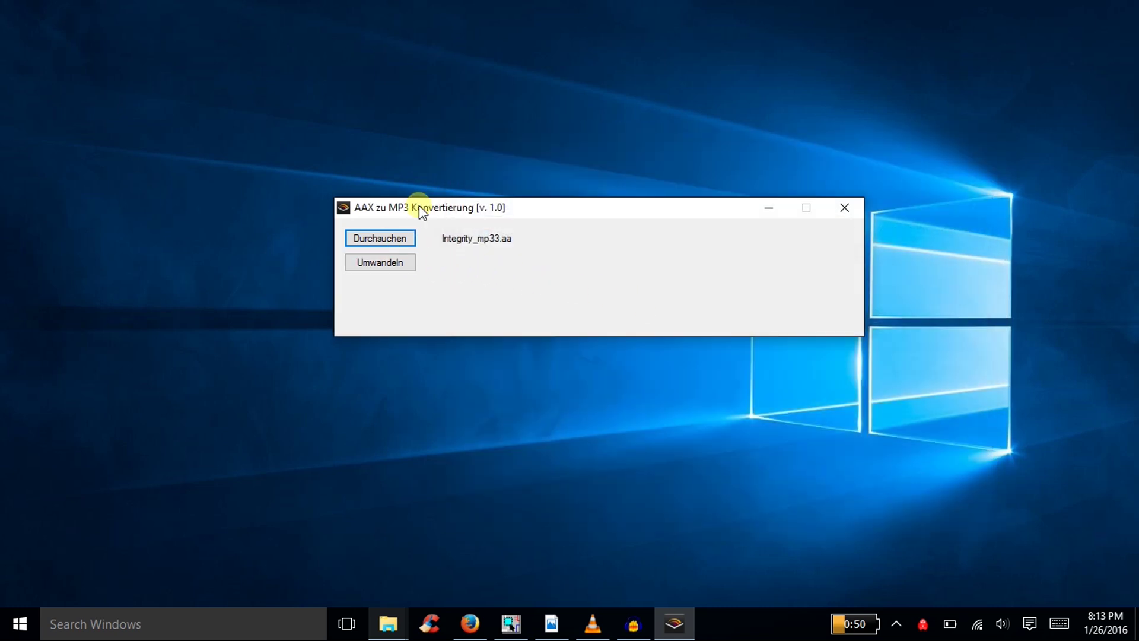
Step: Start the Umwandeln conversion of Integrity_mp33.aa and let it run to 'Umwandlung beendet.'
drag(420, 206, 405, 212)
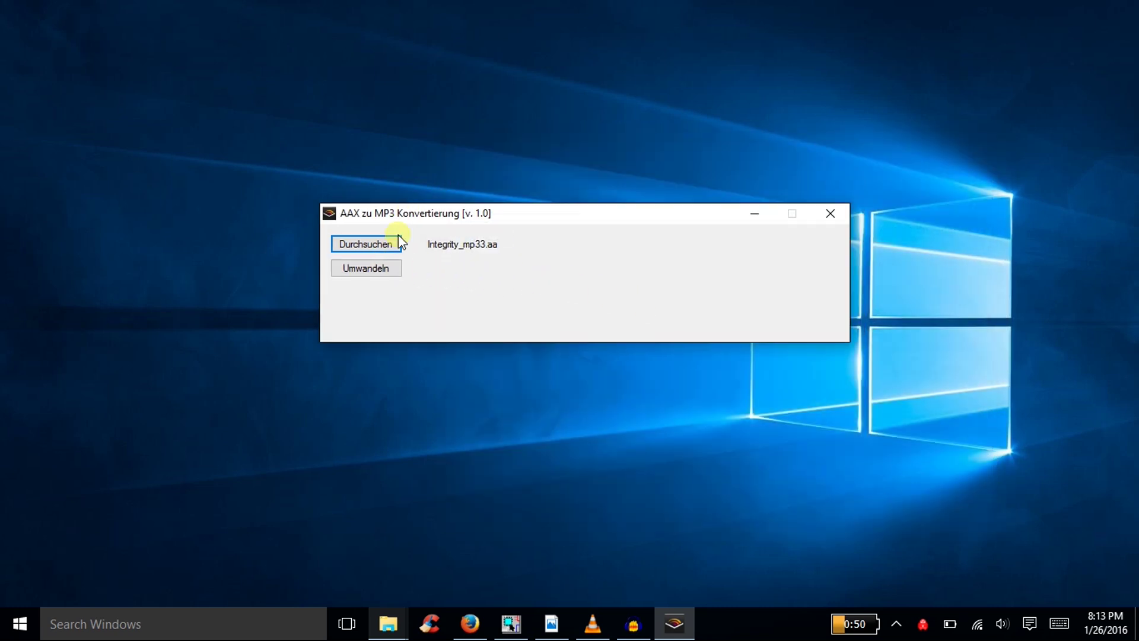
click(374, 275)
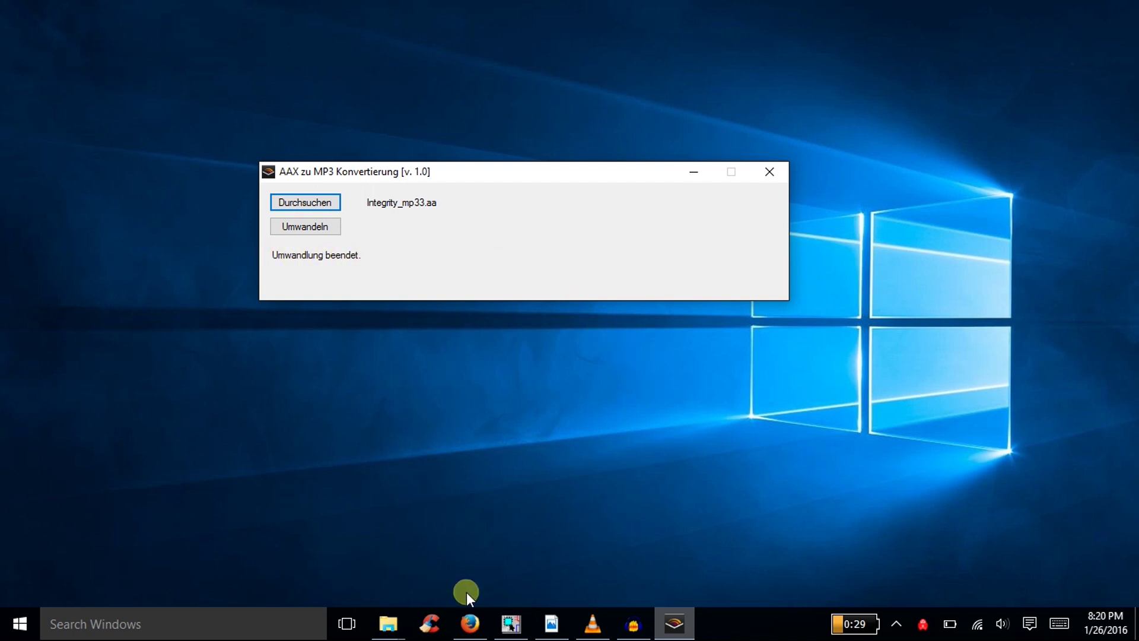
click(474, 628)
click(475, 624)
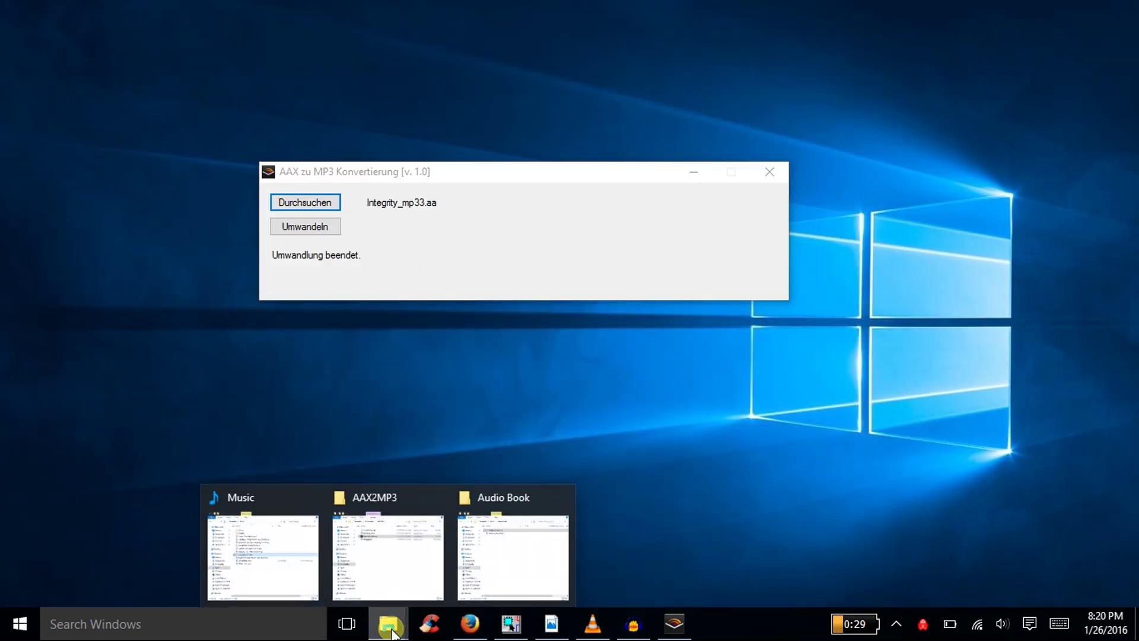
click(498, 560)
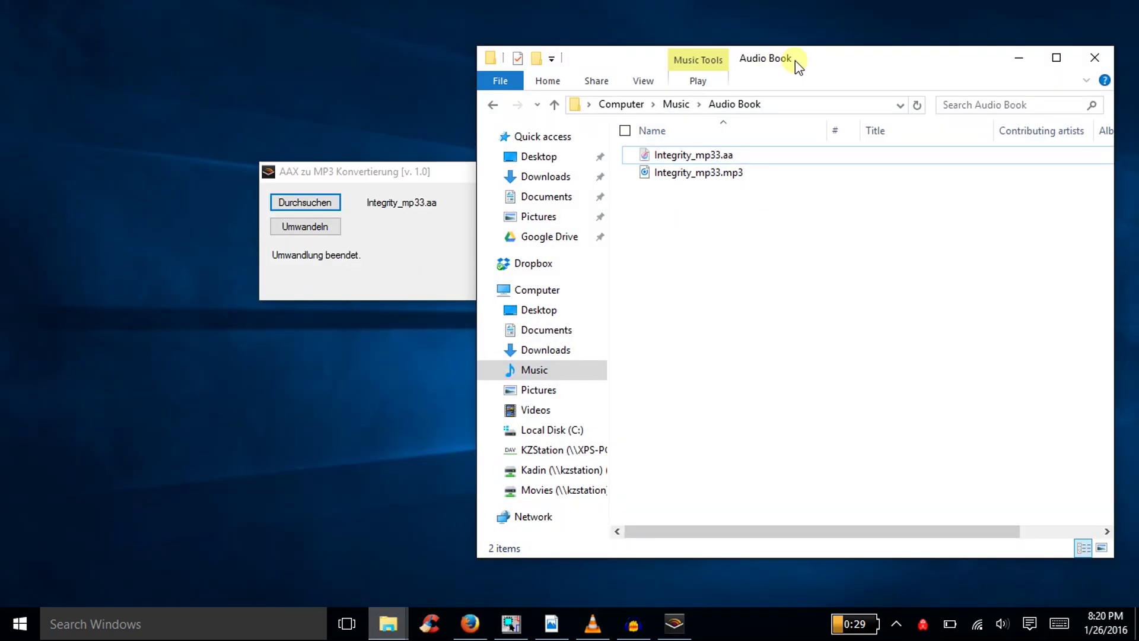
drag(796, 67, 692, 76)
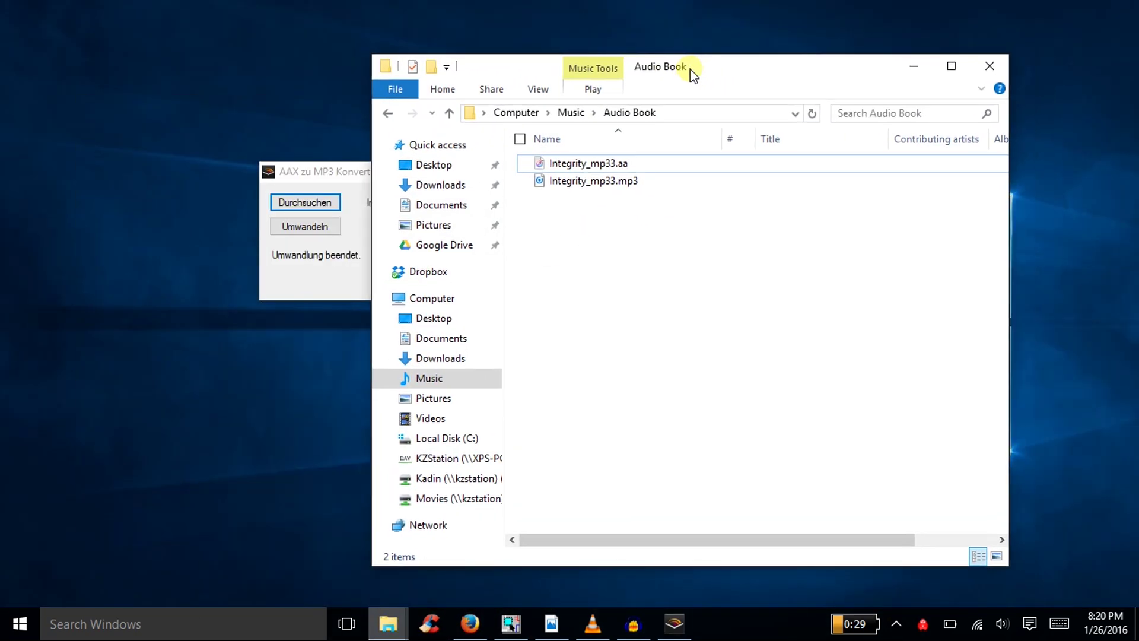
double_click(603, 184)
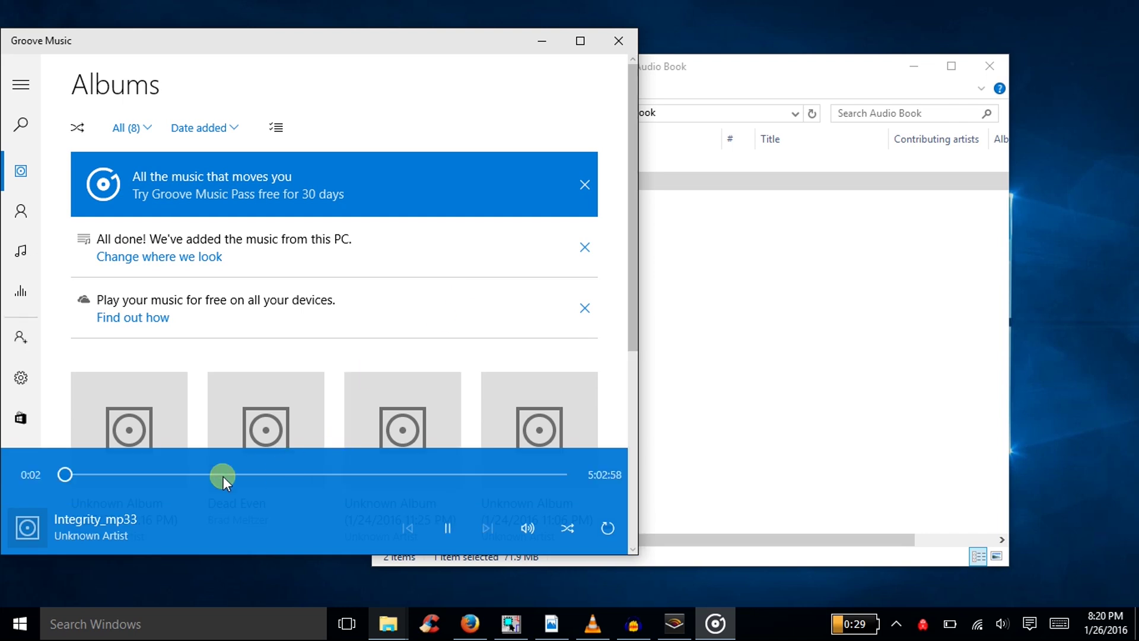
click(619, 40)
drag(680, 66, 756, 67)
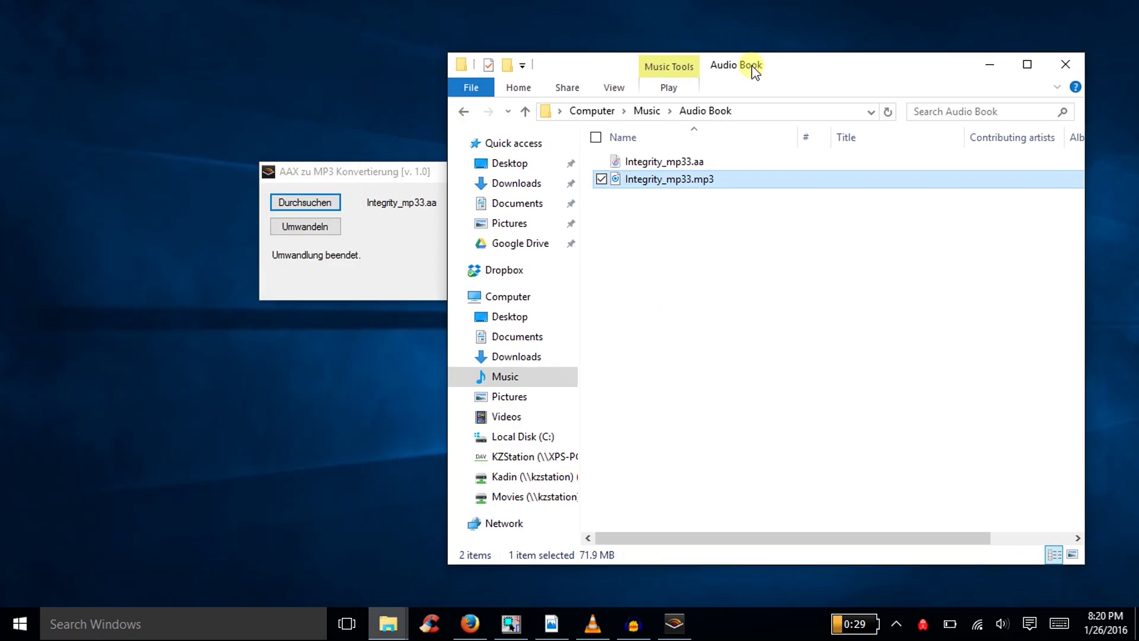
click(1064, 64)
drag(437, 179, 519, 219)
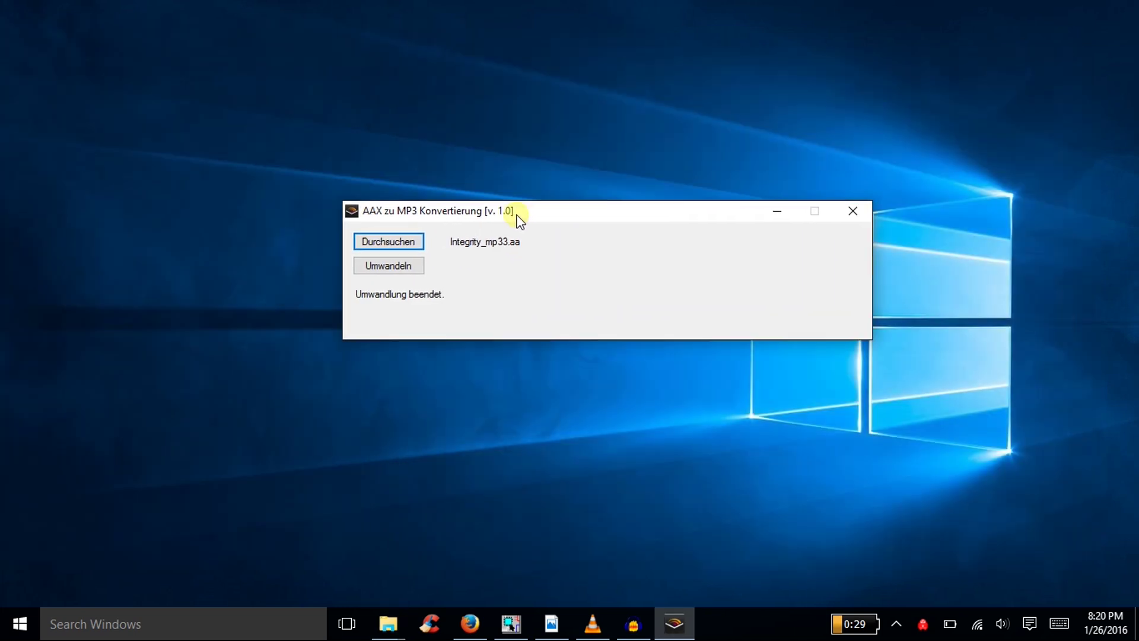